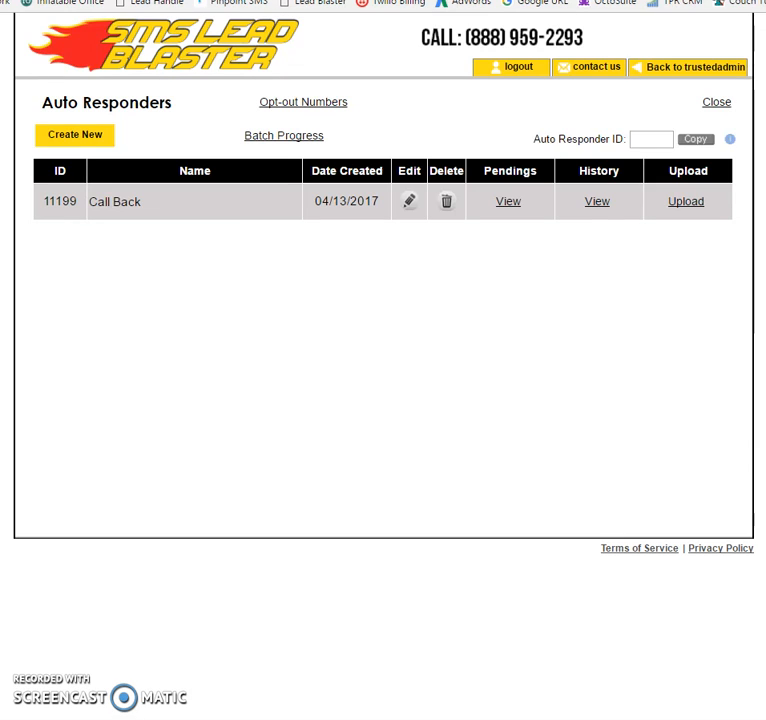
- Leave the auto responders list and reopen it from the Lead Responder feature
{"action": "left_click", "coordinate": [716, 104]}
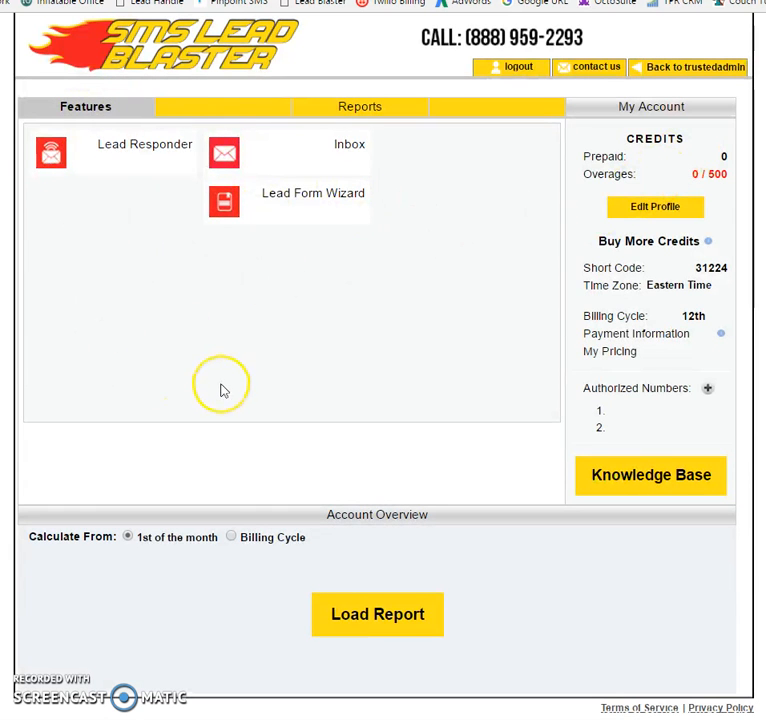
{"action": "left_click", "coordinate": [171, 150]}
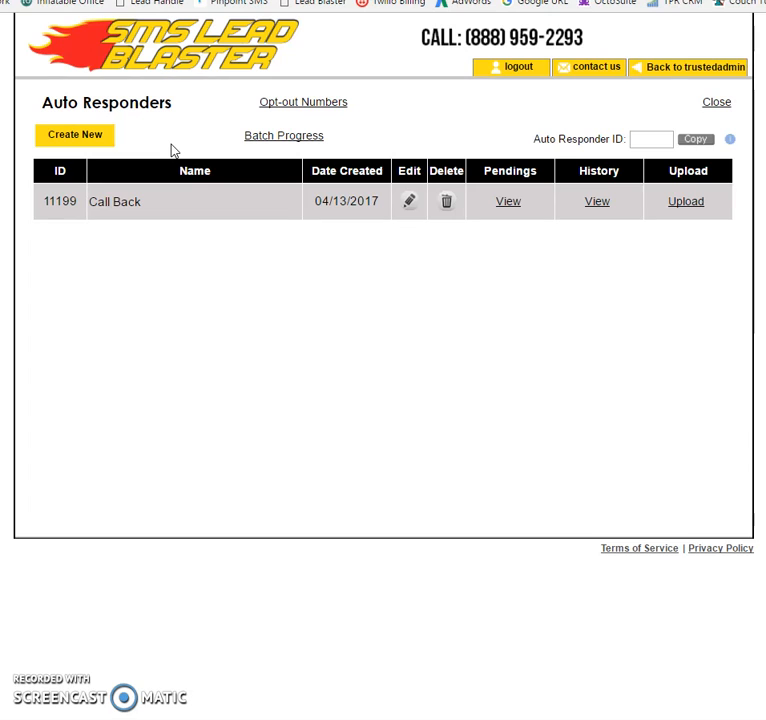
{"action": "left_click", "coordinate": [166, 177]}
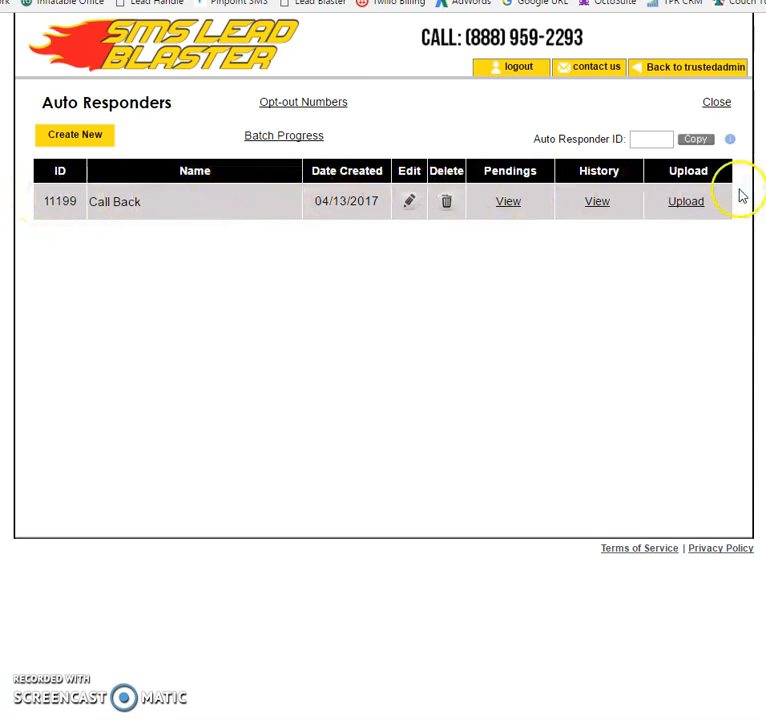
- Open the Call Back auto responder in the Lead Responder Wizard
{"action": "left_click", "coordinate": [411, 205]}
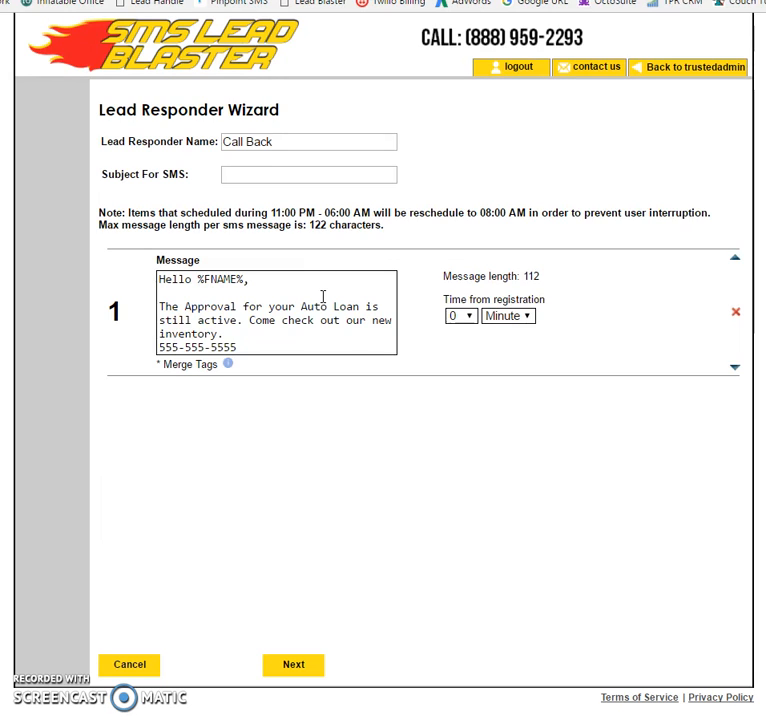
{"action": "left_click_drag", "start_coordinate": [541, 277], "coordinate": [438, 279]}
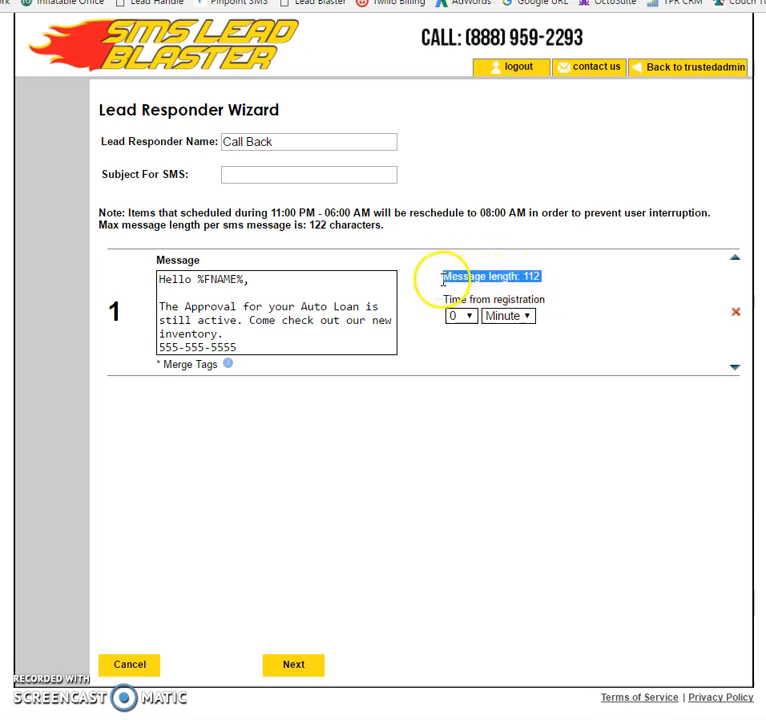
{"action": "left_click", "coordinate": [310, 349]}
{"action": "type", "text": "kbkb"}
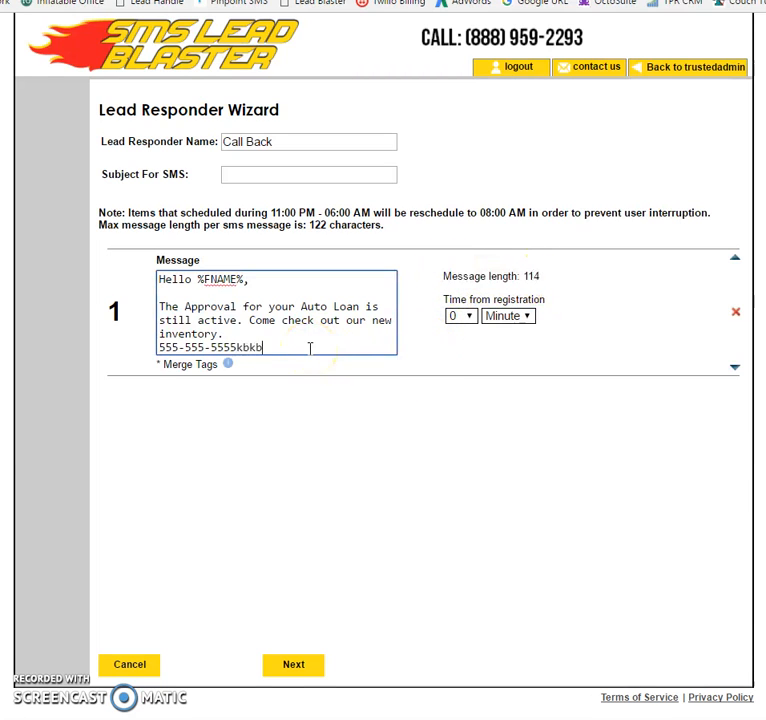
{"action": "key", "text": "BackSpace"}
{"action": "key", "text": "BackSpace"}
{"action": "key", "text": "BackSpace"}
{"action": "key", "text": "BackSpace"}
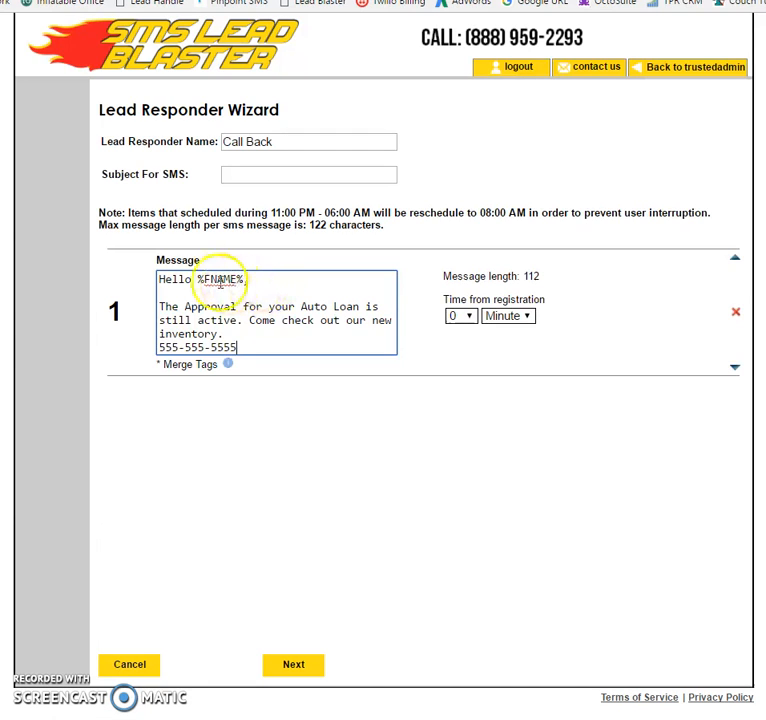
- Review the list of available merge tags and the %FNAME% tag in the message
{"action": "left_click", "coordinate": [228, 366]}
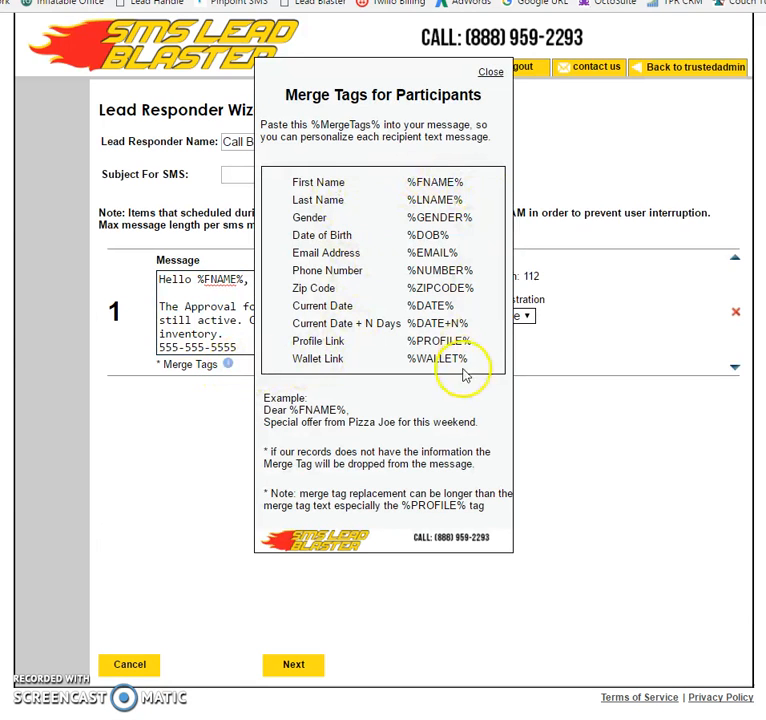
{"action": "left_click", "coordinate": [491, 76]}
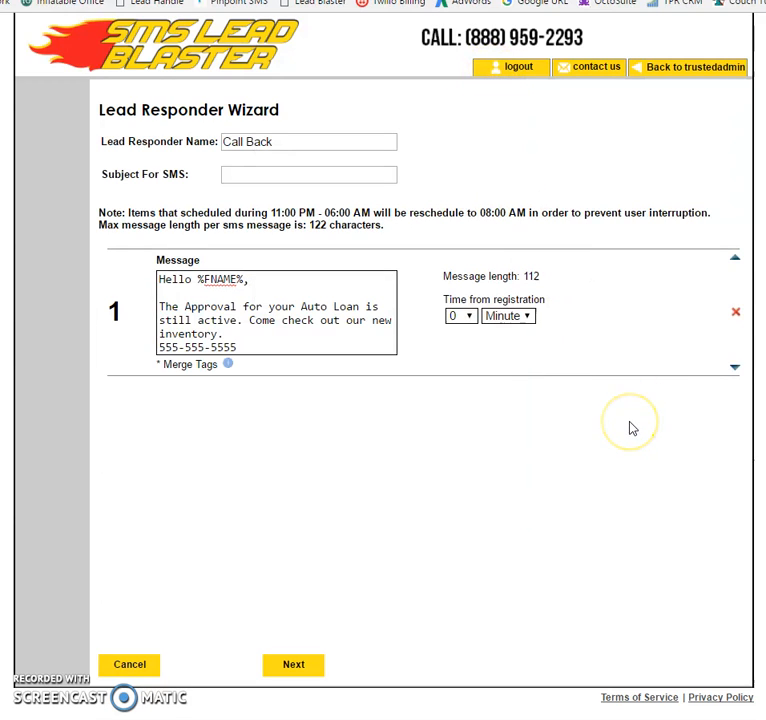
{"action": "mouse_move", "coordinate": [199, 280]}
{"action": "left_mouse_down"}
{"action": "mouse_move", "coordinate": [185, 280]}
{"action": "mouse_move", "coordinate": [192, 282]}
{"action": "left_mouse_up"}
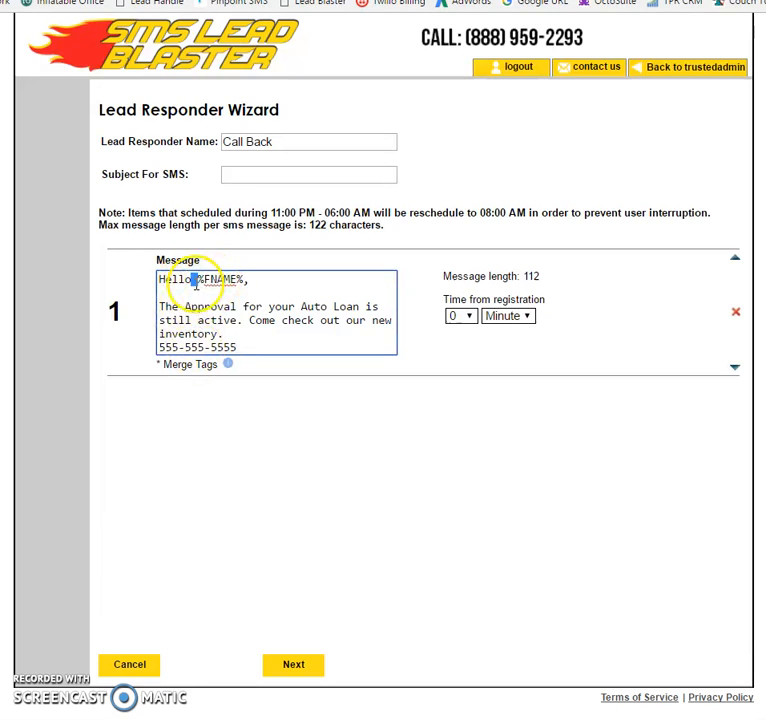
{"action": "left_click", "coordinate": [205, 320]}
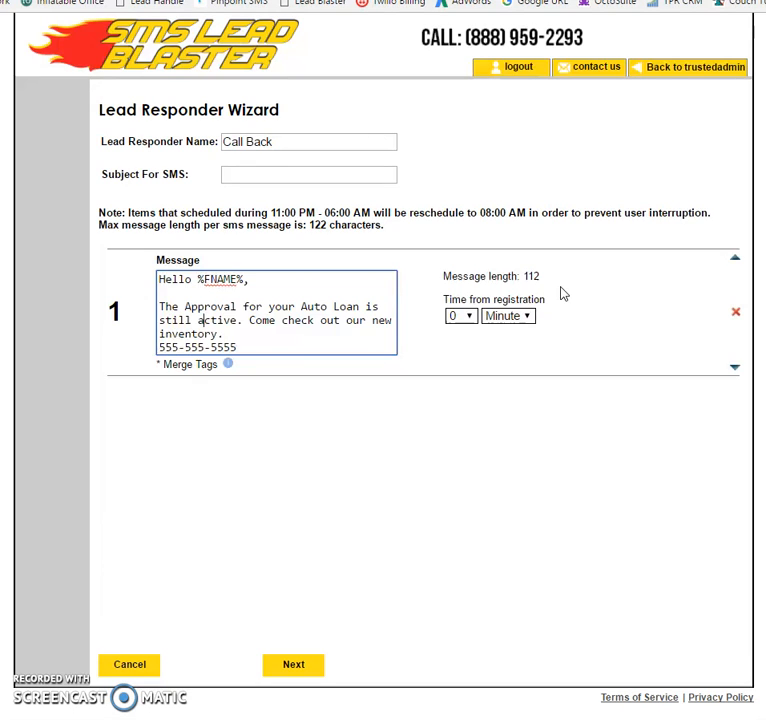
{"action": "left_click", "coordinate": [525, 315]}
{"action": "left_click", "coordinate": [525, 347]}
{"action": "left_click", "coordinate": [530, 315]}
{"action": "left_click", "coordinate": [528, 362]}
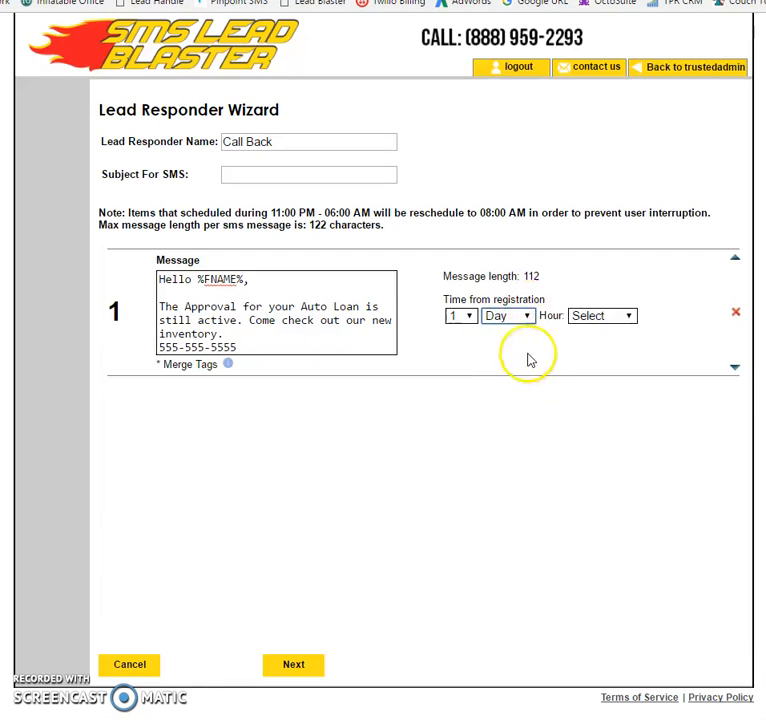
{"action": "left_click", "coordinate": [590, 315]}
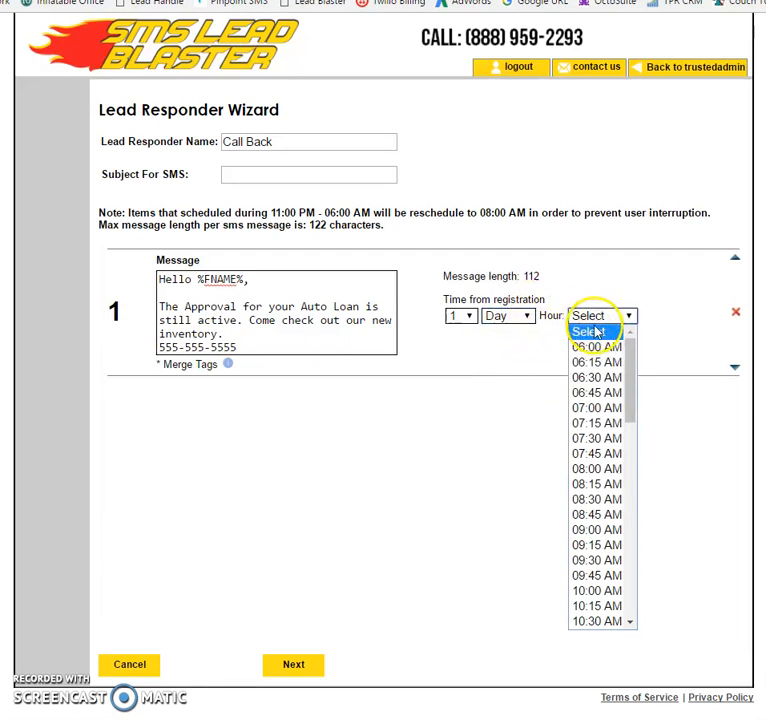
{"action": "left_click", "coordinate": [510, 318]}
{"action": "left_click", "coordinate": [512, 333]}
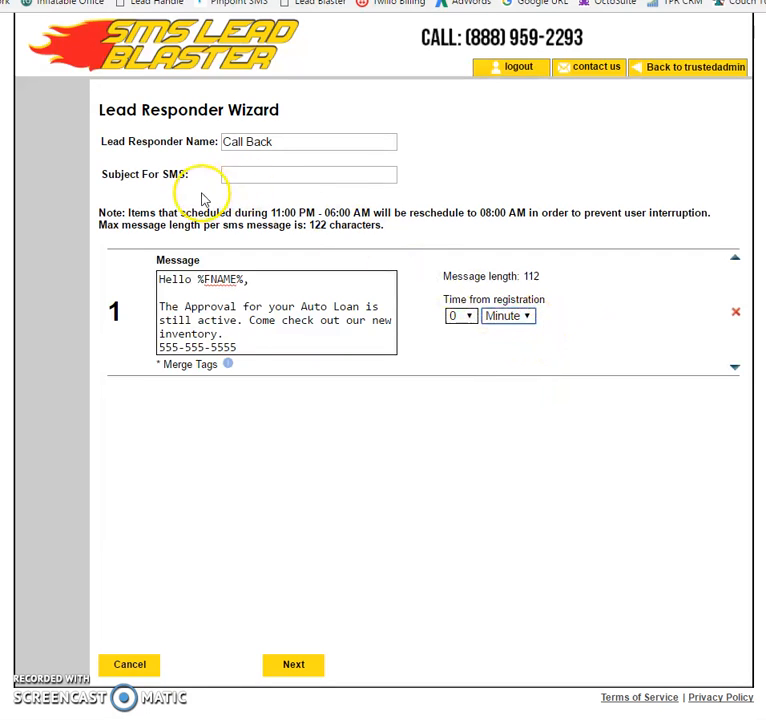
- Advance through the wizard and finish saving the Call Back responder
{"action": "left_click", "coordinate": [296, 665]}
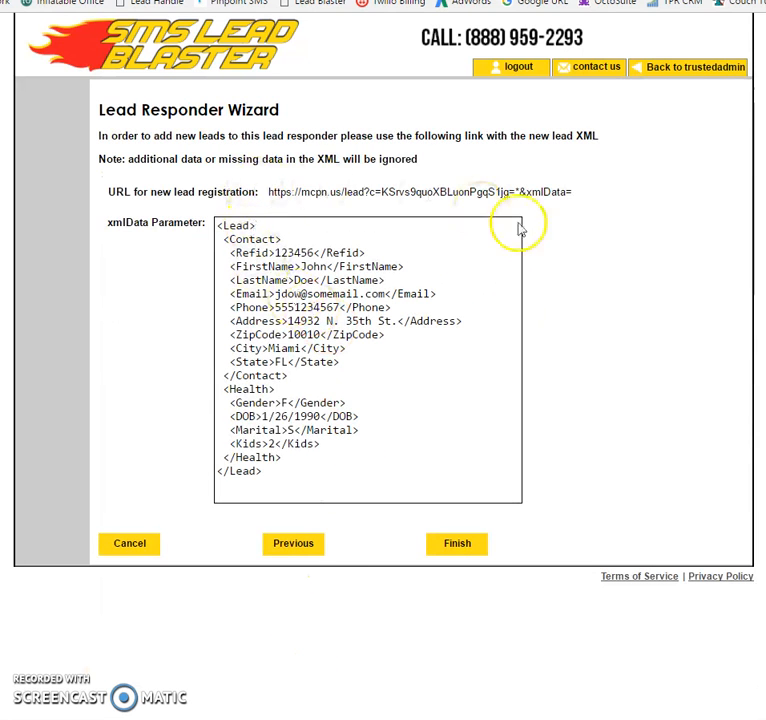
{"action": "left_click", "coordinate": [458, 545]}
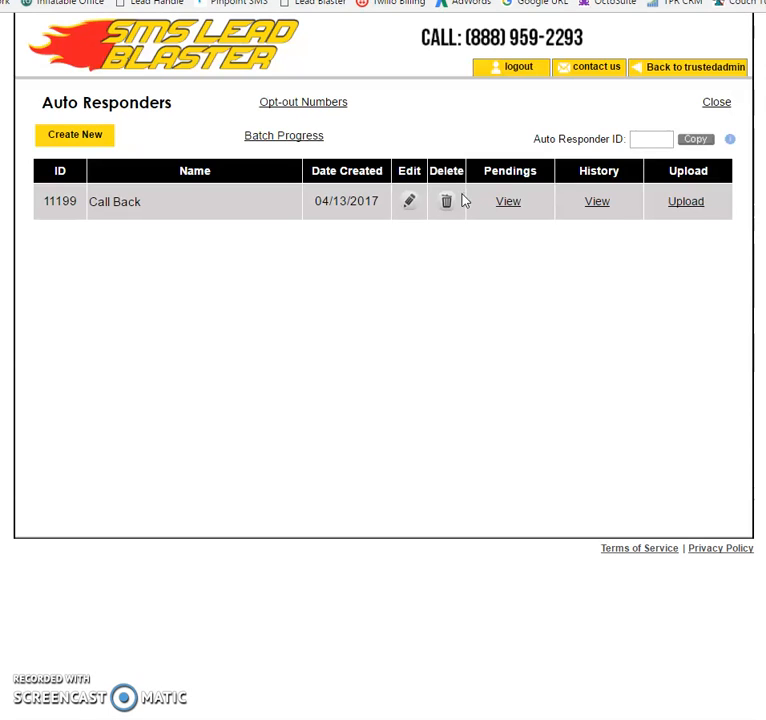
- Open the CSV upload dialog for Call Back and download the CSV template
{"action": "left_click", "coordinate": [690, 206]}
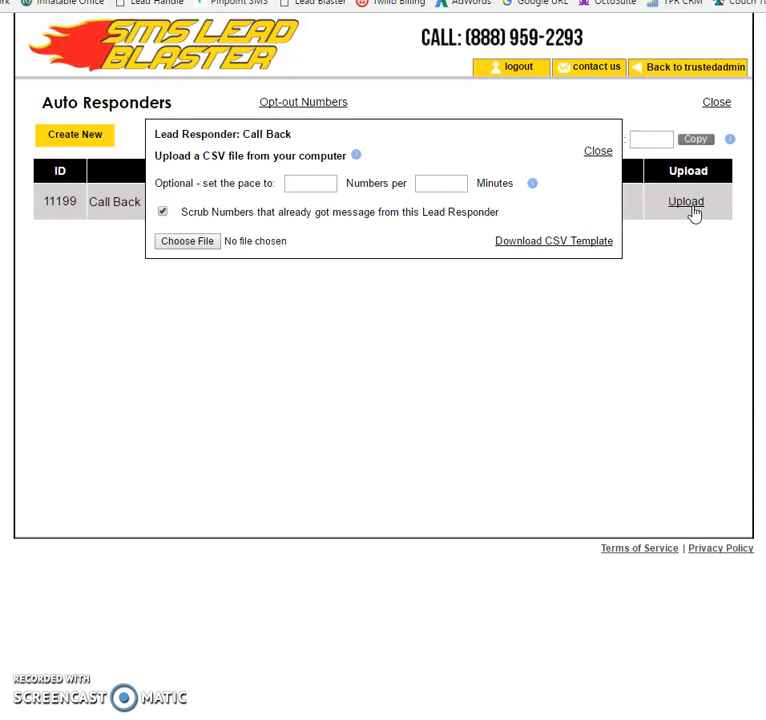
{"action": "left_click_drag", "start_coordinate": [162, 185], "coordinate": [517, 183]}
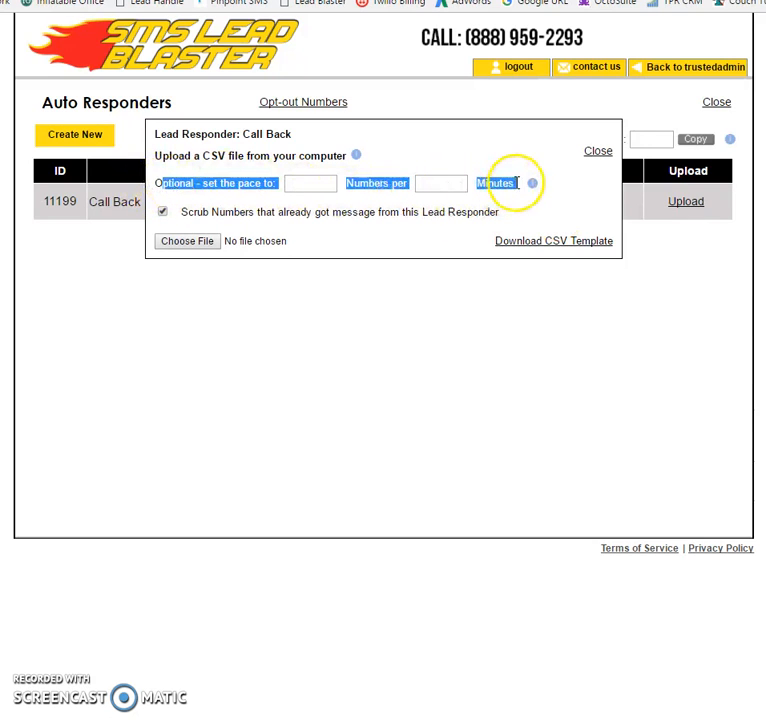
{"action": "left_click", "coordinate": [587, 220]}
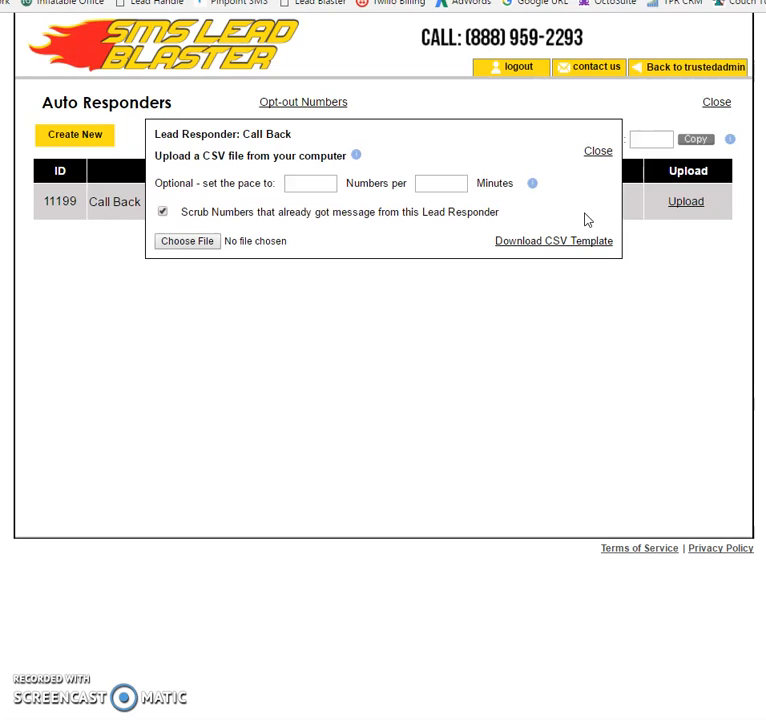
{"action": "left_click", "coordinate": [511, 247]}
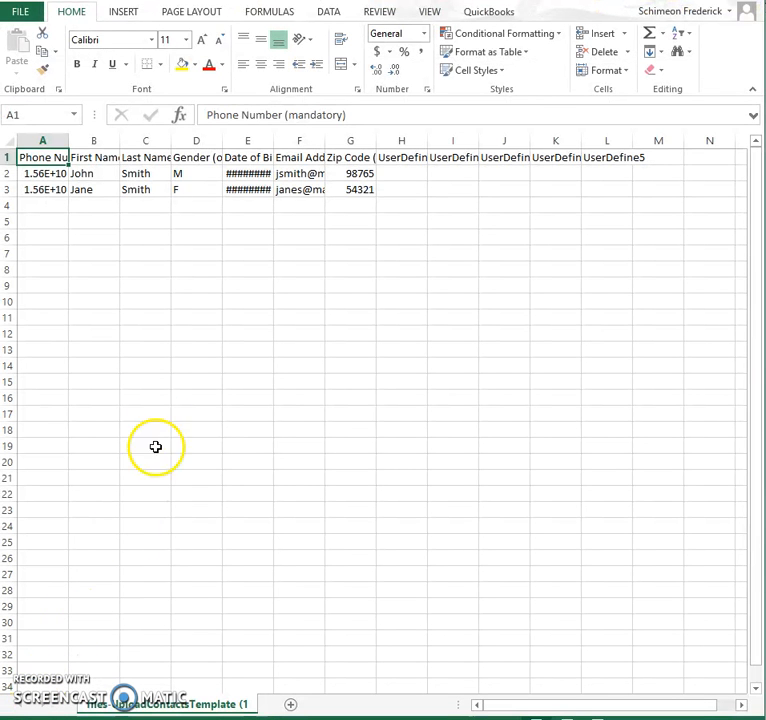
- Widen the phone number column in the CSV template, review its column headers, and return to the browser
{"action": "left_click_drag", "start_coordinate": [68, 142], "coordinate": [88, 141]}
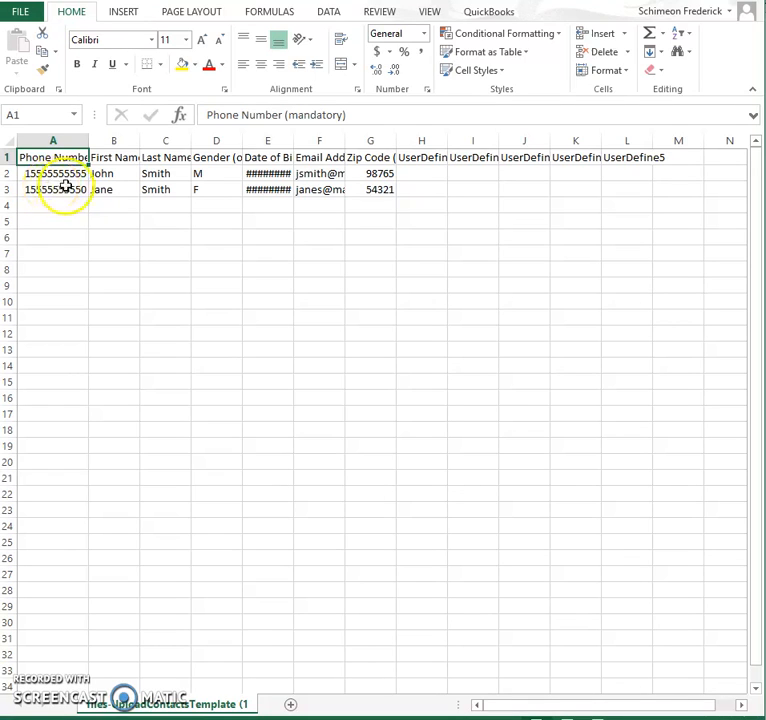
{"action": "left_click", "coordinate": [115, 157]}
{"action": "left_click", "coordinate": [164, 157]}
{"action": "left_click", "coordinate": [229, 160]}
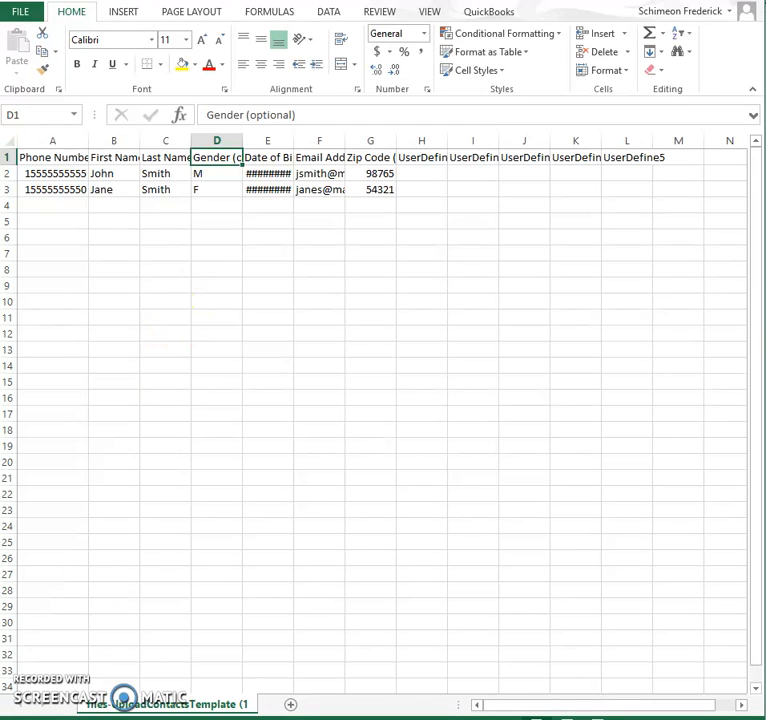
{"action": "left_click", "coordinate": [56, 716]}
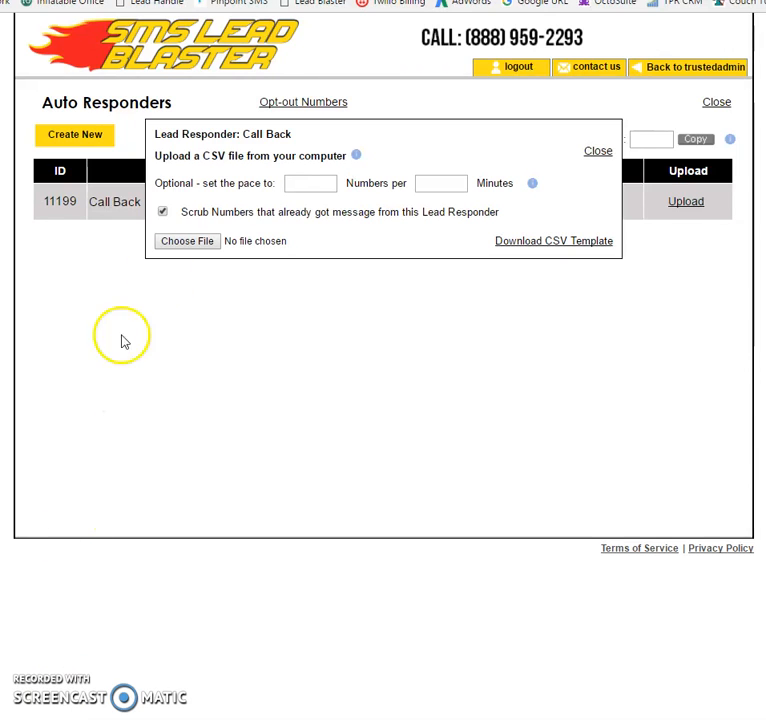
- Set the upload pace to 500 numbers per 20 minutes
{"action": "type", "text": "500"}
{"action": "key", "text": "Tab"}
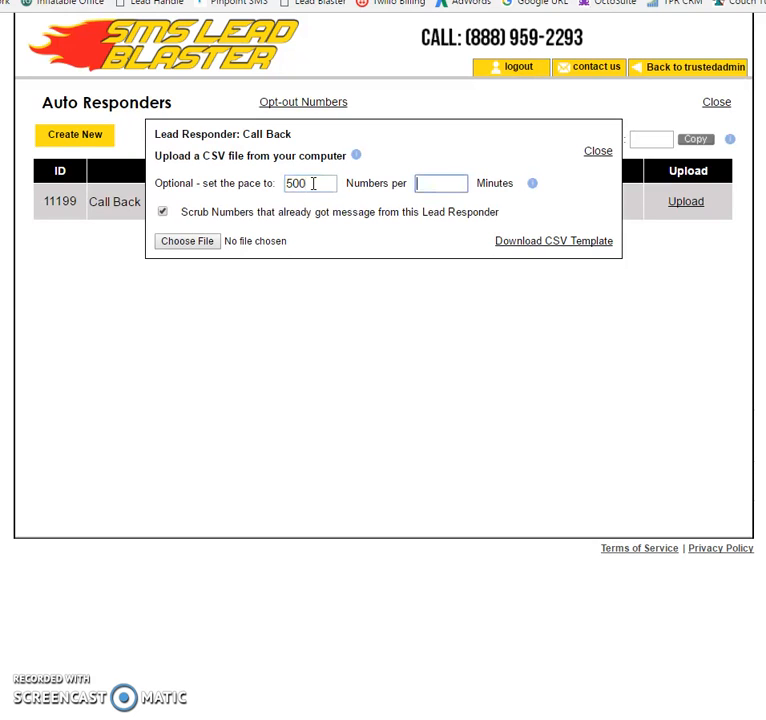
{"action": "type", "text": "20"}
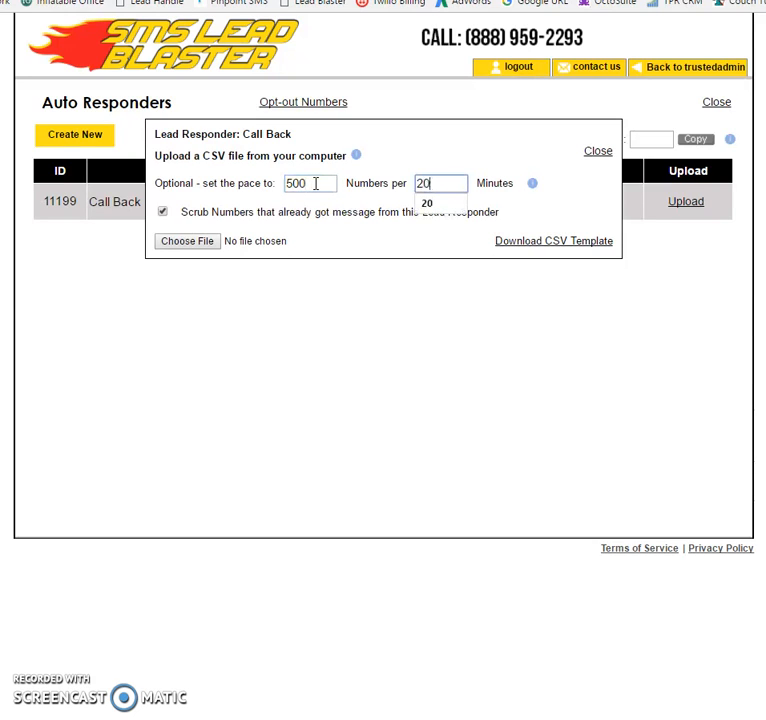
{"action": "left_click", "coordinate": [467, 208]}
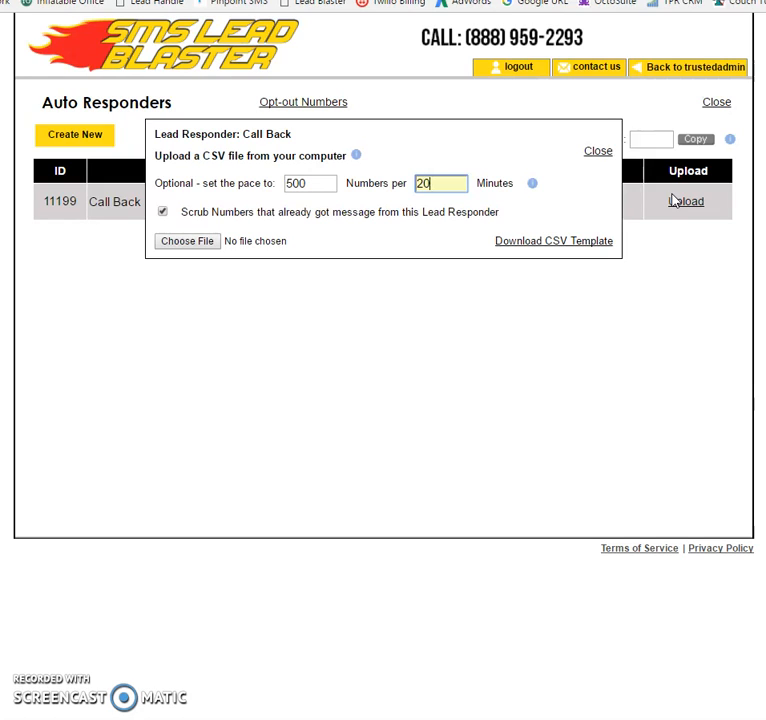
{"action": "left_click", "coordinate": [436, 213]}
- Browse the Used leads folder in the file chooser without picking a file, then close the upload dialog
{"action": "left_click", "coordinate": [163, 212]}
{"action": "left_click", "coordinate": [161, 213]}
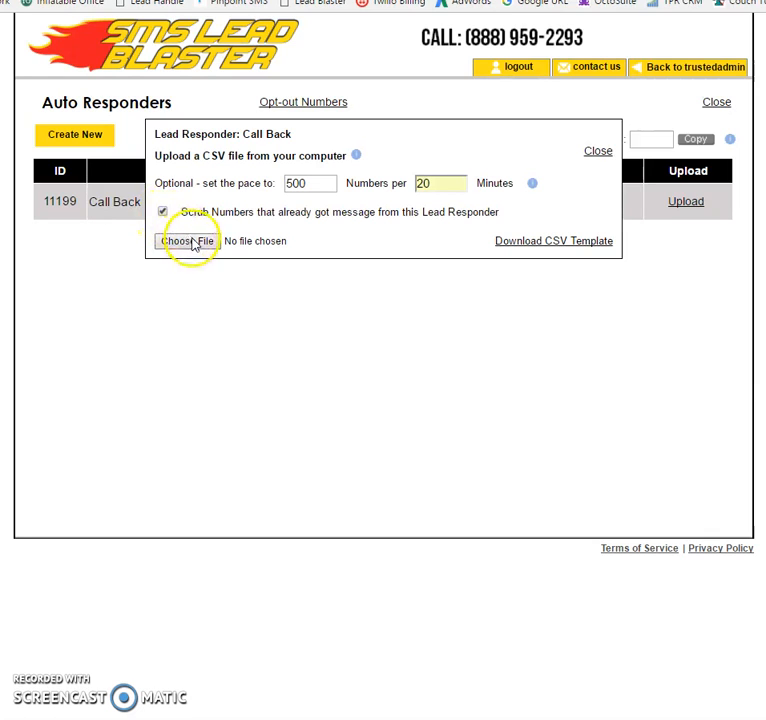
{"action": "left_click", "coordinate": [197, 243]}
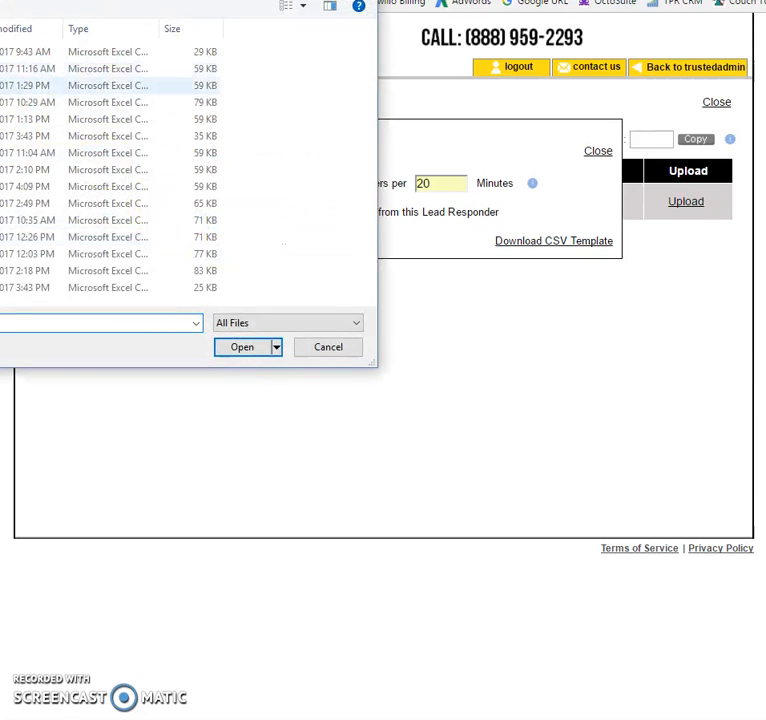
{"action": "left_click_drag", "start_coordinate": [0, 0], "coordinate": [374, 76]}
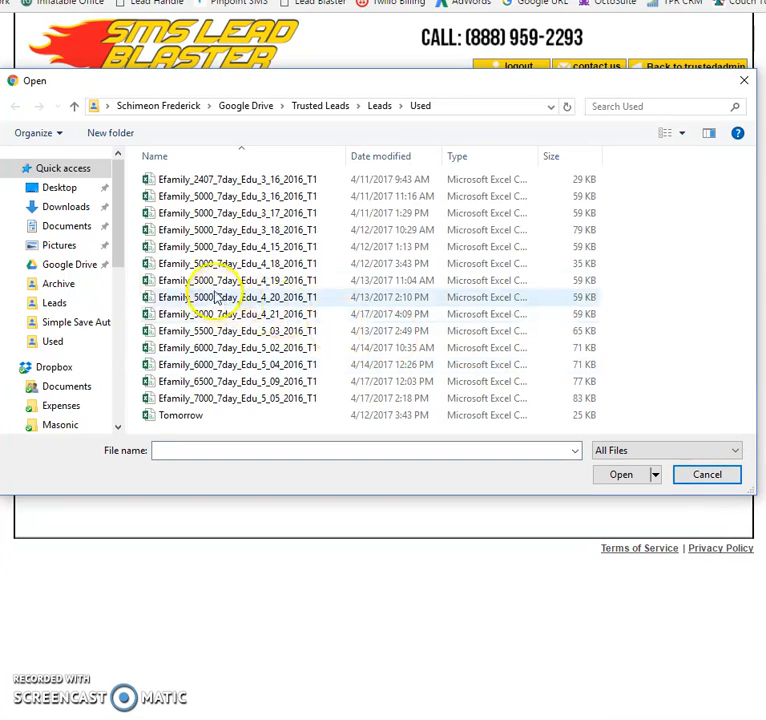
{"action": "left_click", "coordinate": [705, 476]}
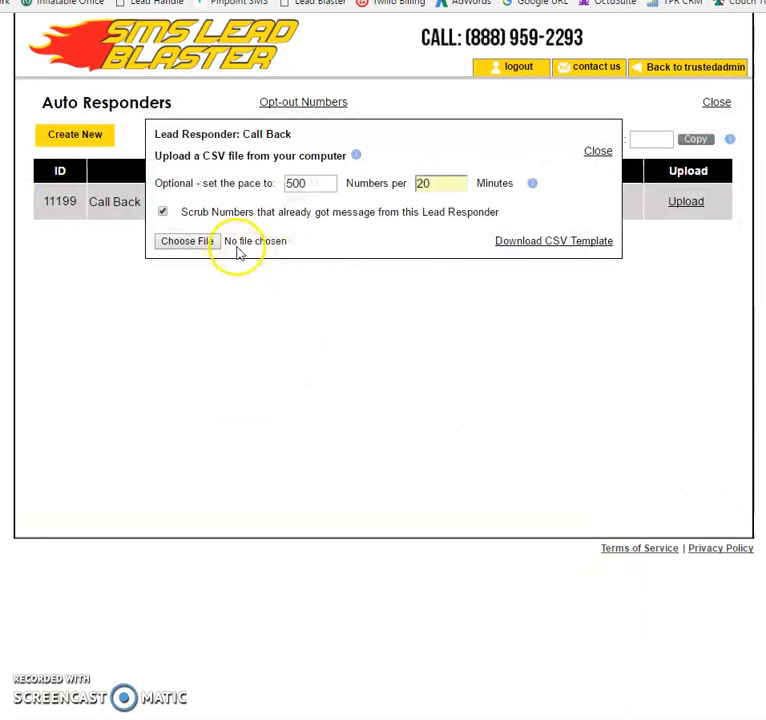
{"action": "left_click", "coordinate": [600, 153]}
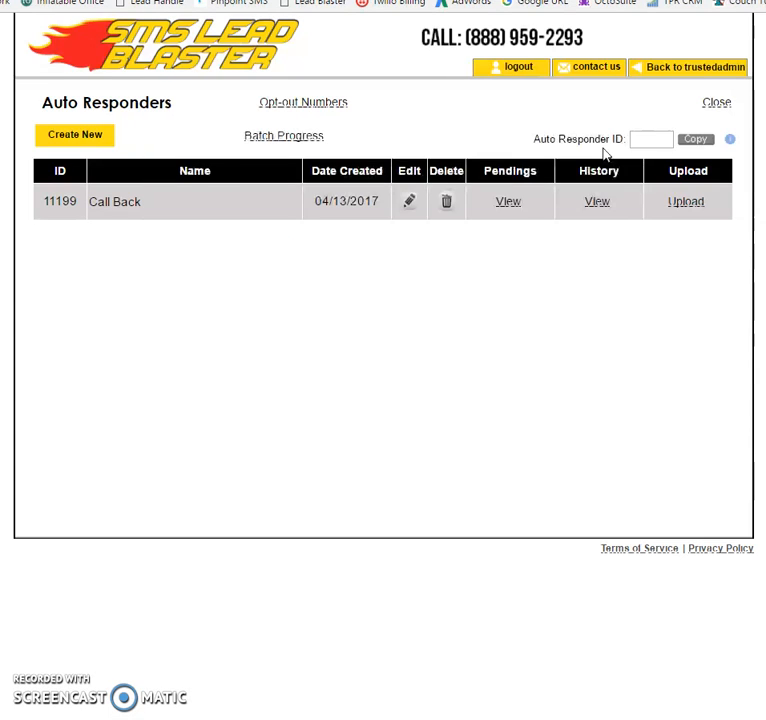
- Check the Call Back responder's send history and its pending numbers
{"action": "left_click", "coordinate": [600, 203]}
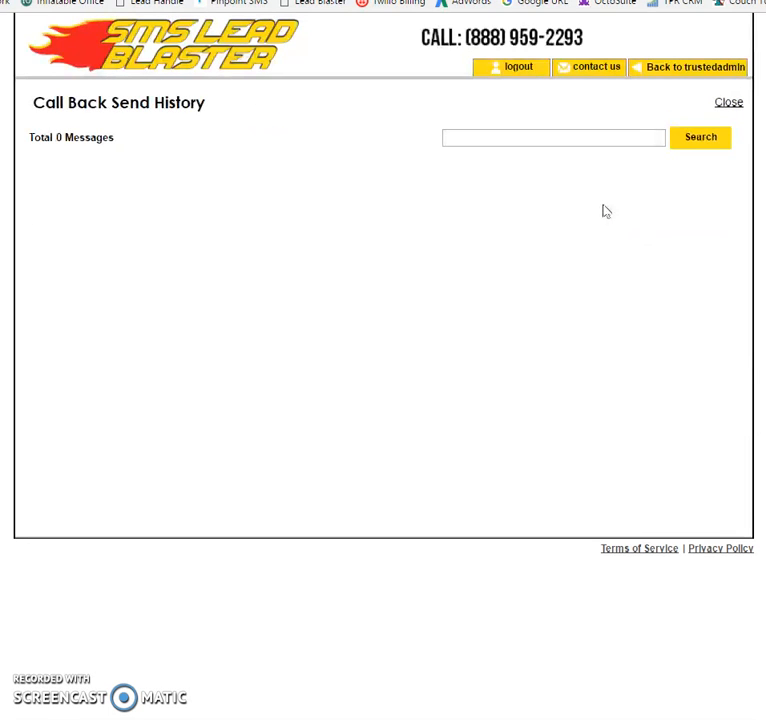
{"action": "left_click", "coordinate": [727, 104]}
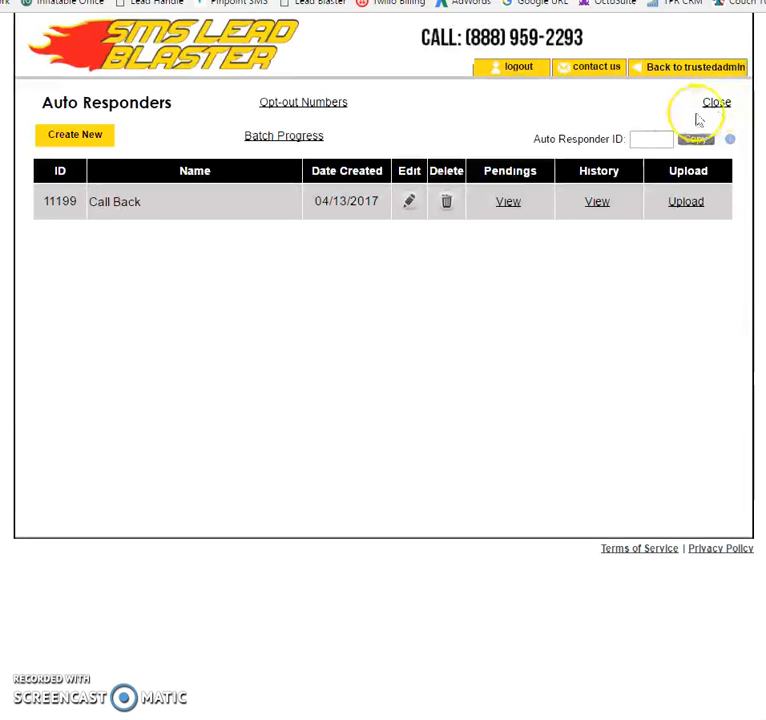
{"action": "left_click", "coordinate": [508, 203]}
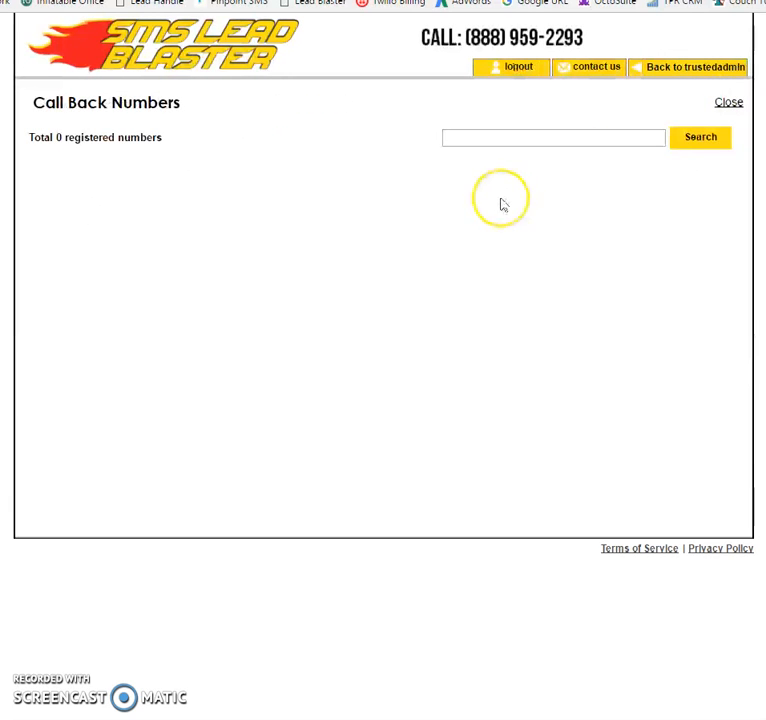
{"action": "left_click", "coordinate": [738, 106]}
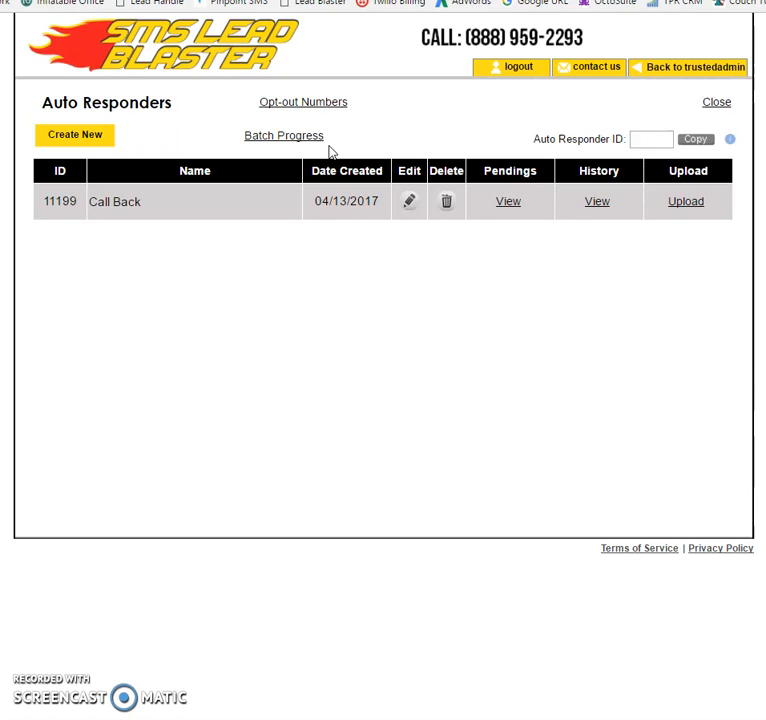
- Open the Batch Progress page to view upload batches, then close it
{"action": "left_click", "coordinate": [304, 136]}
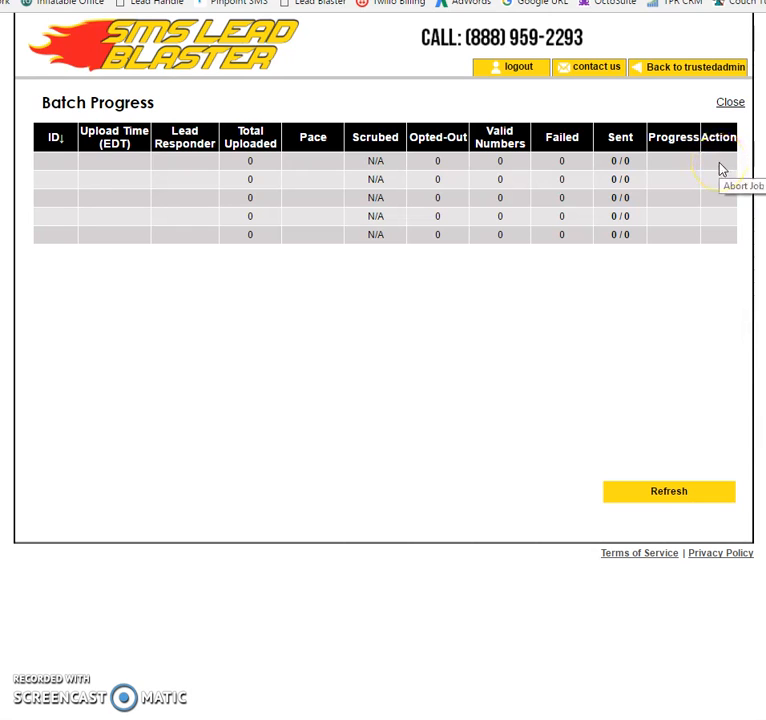
{"action": "left_click", "coordinate": [733, 106]}
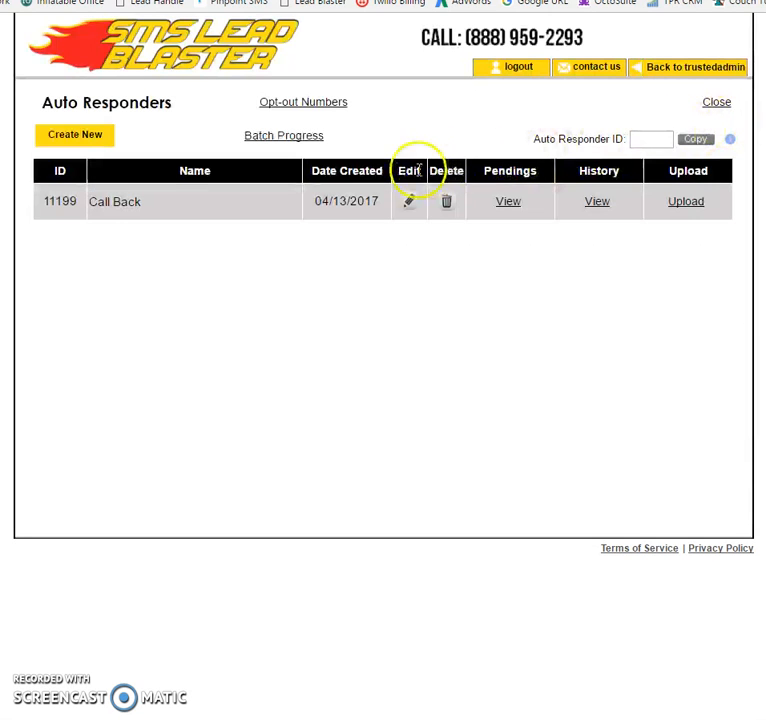
- Open and close the Opt-out Numbers upload dialog, then close the Auto Responders page
{"action": "left_click", "coordinate": [334, 106]}
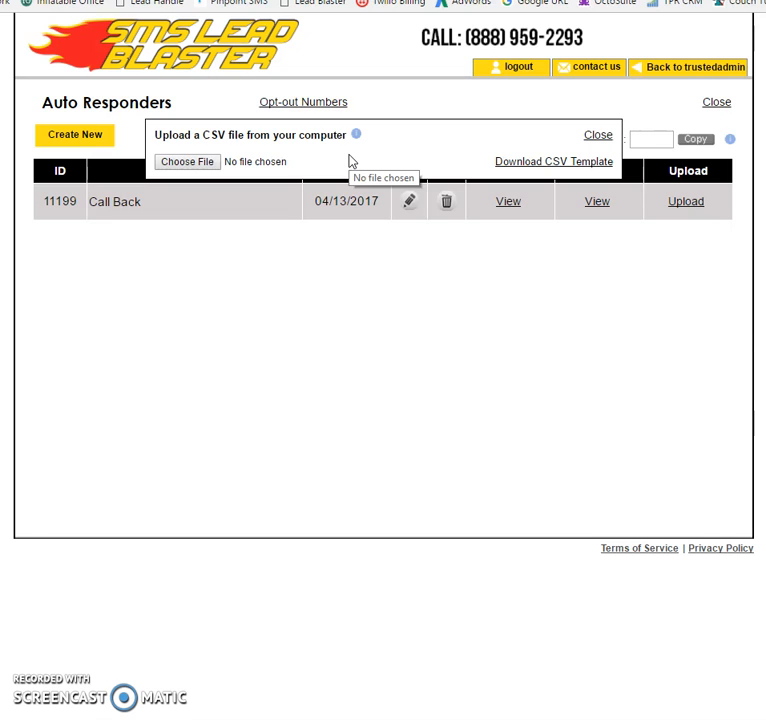
{"action": "left_click", "coordinate": [598, 136]}
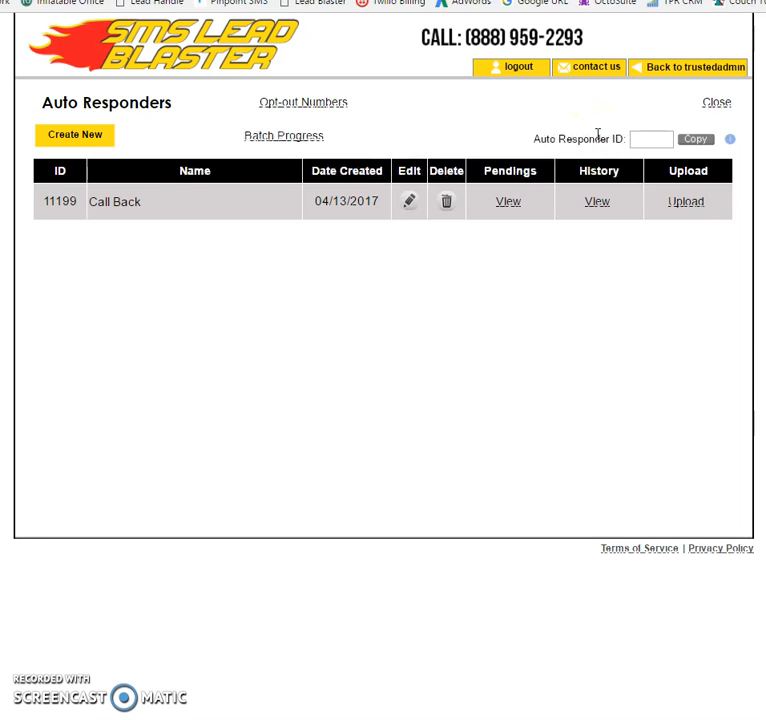
{"action": "left_click", "coordinate": [712, 108]}
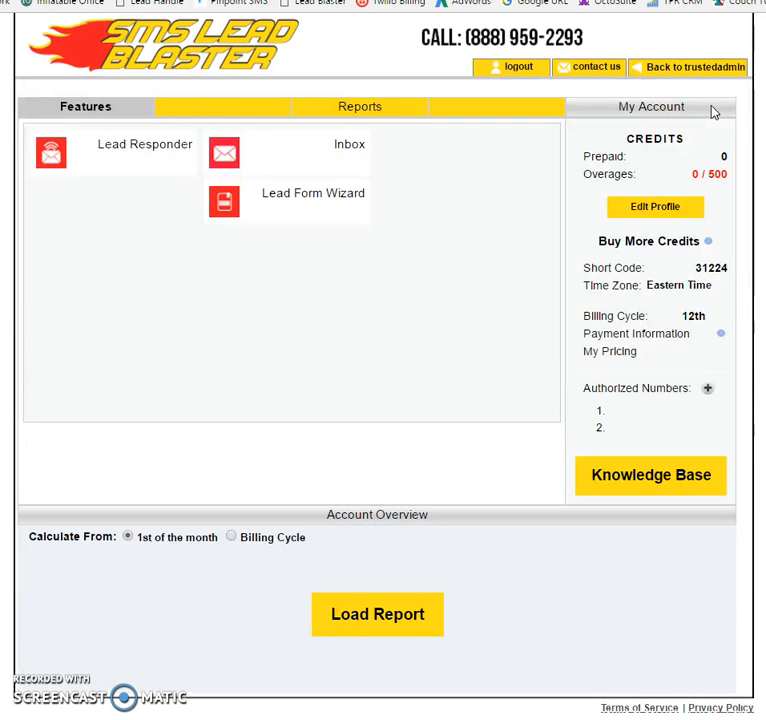
- Open the Inbox from the Features tab
{"action": "left_click", "coordinate": [673, 107]}
{"action": "left_click", "coordinate": [353, 146]}
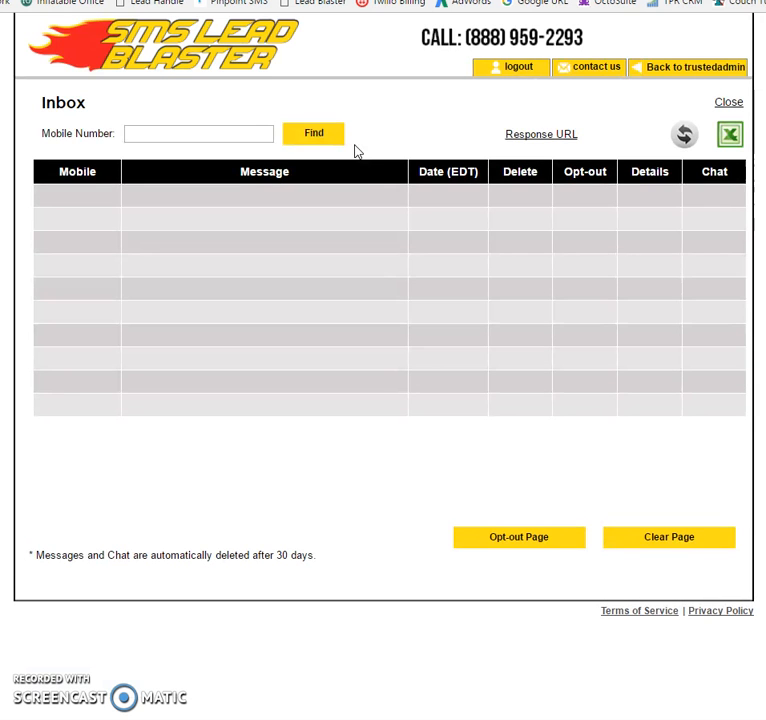
{"action": "left_click", "coordinate": [415, 162]}
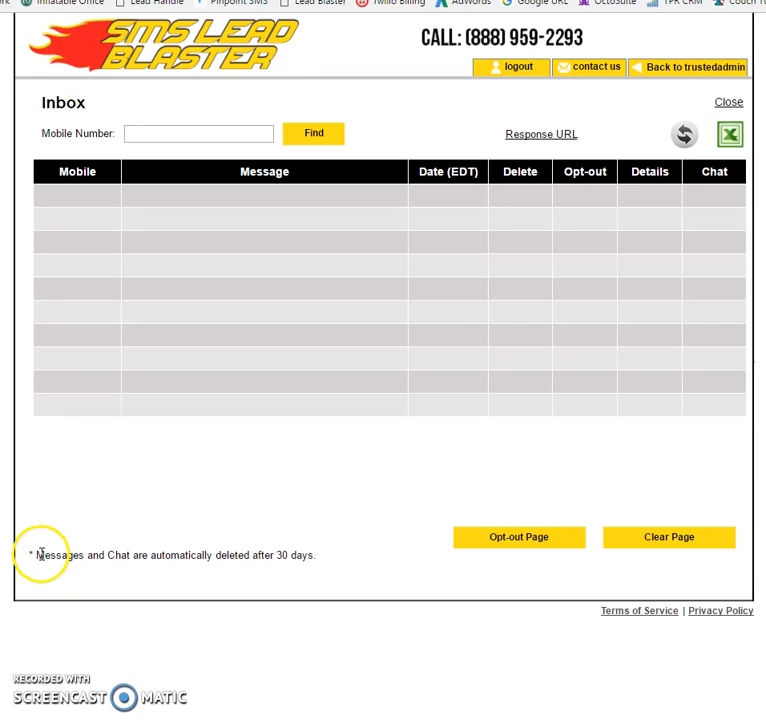
- Highlight the Inbox note about messages and chats being deleted after 30 days
{"action": "left_click_drag", "start_coordinate": [38, 554], "coordinate": [318, 560]}
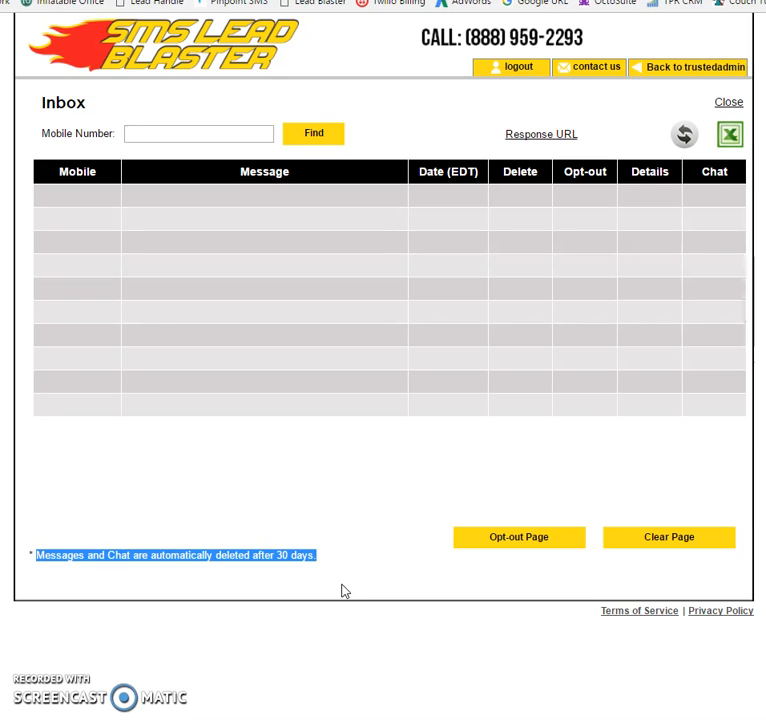
{"action": "left_click", "coordinate": [447, 497]}
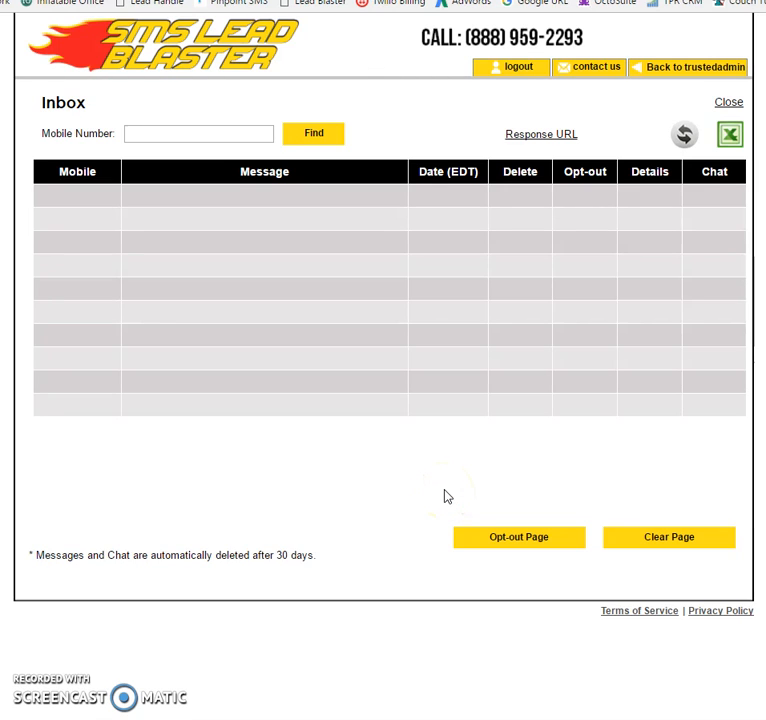
{"action": "left_click", "coordinate": [724, 108]}
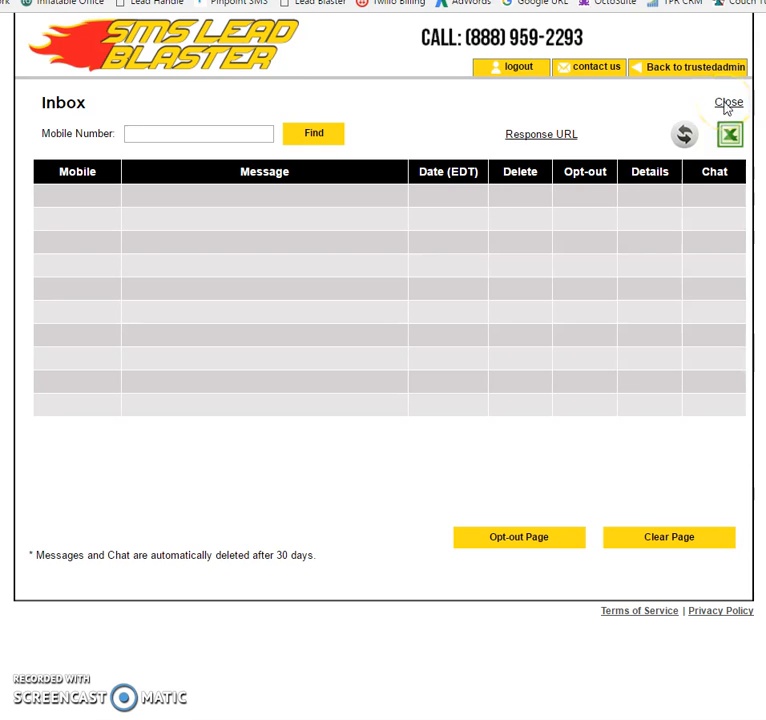
- Close the Inbox and highlight the account's short code, time zone and billing details
{"action": "left_click", "coordinate": [727, 104]}
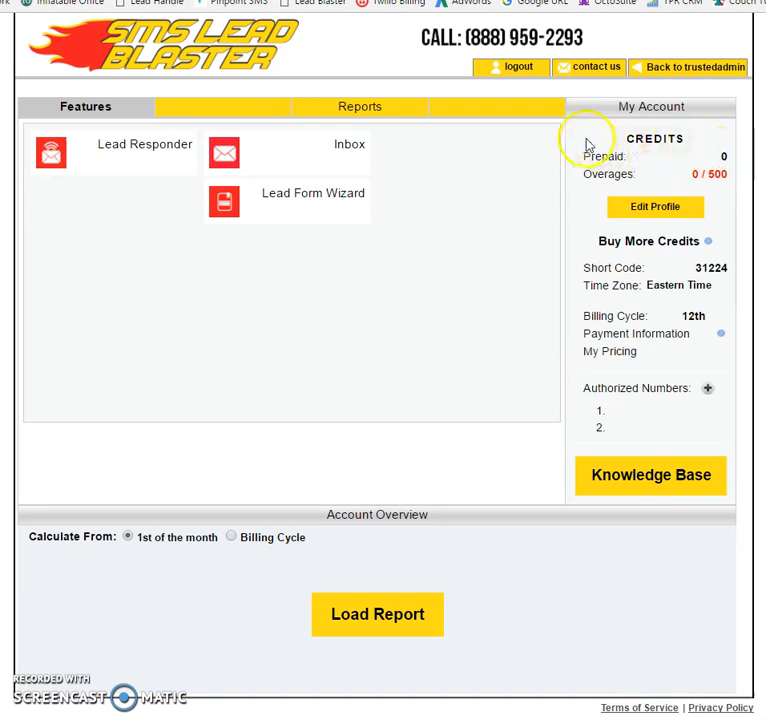
{"action": "left_click_drag", "start_coordinate": [695, 268], "coordinate": [734, 268]}
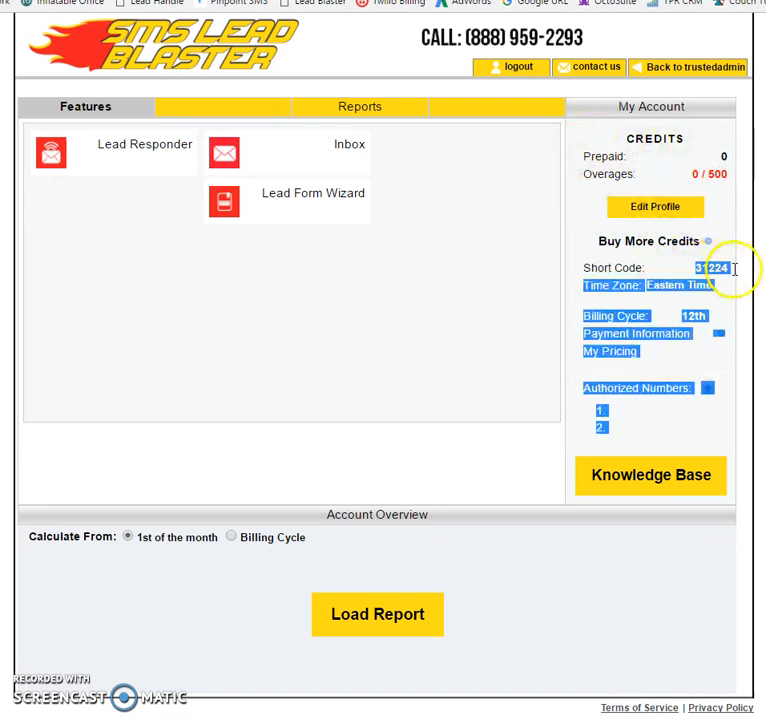
{"action": "left_click", "coordinate": [733, 274]}
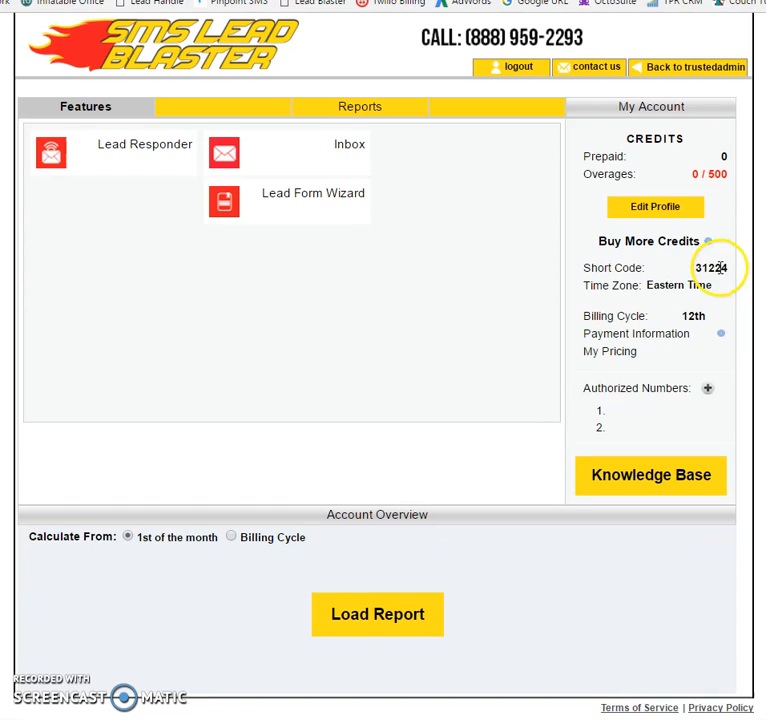
- Generate a Credits Usage report for 18 April 2017 from the Reports tab
{"action": "left_click", "coordinate": [366, 113]}
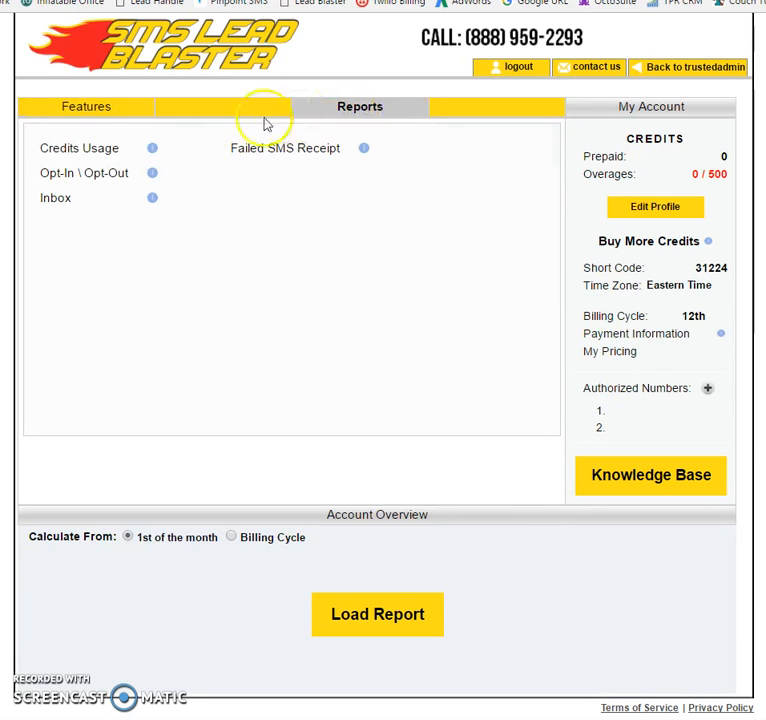
{"action": "left_click", "coordinate": [90, 155]}
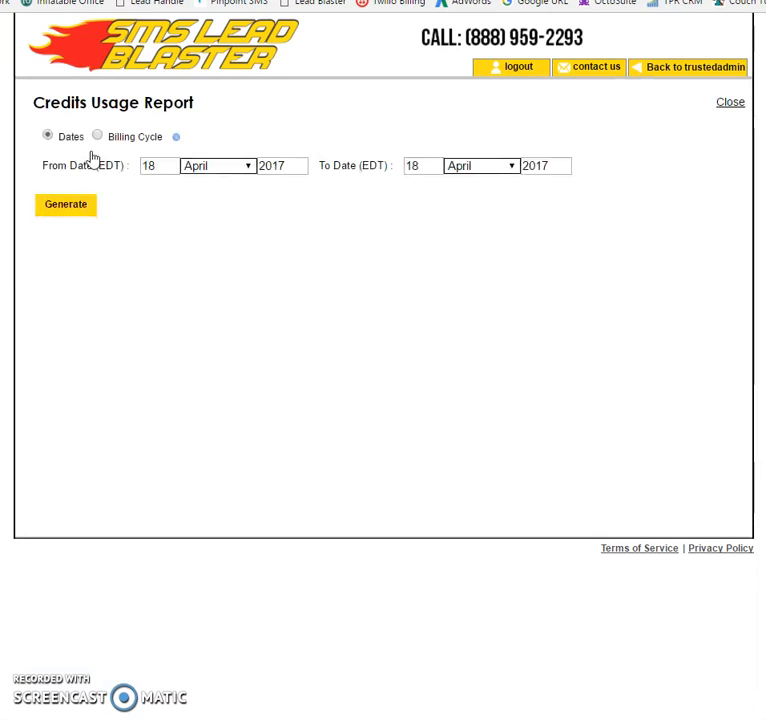
{"action": "left_click", "coordinate": [68, 206]}
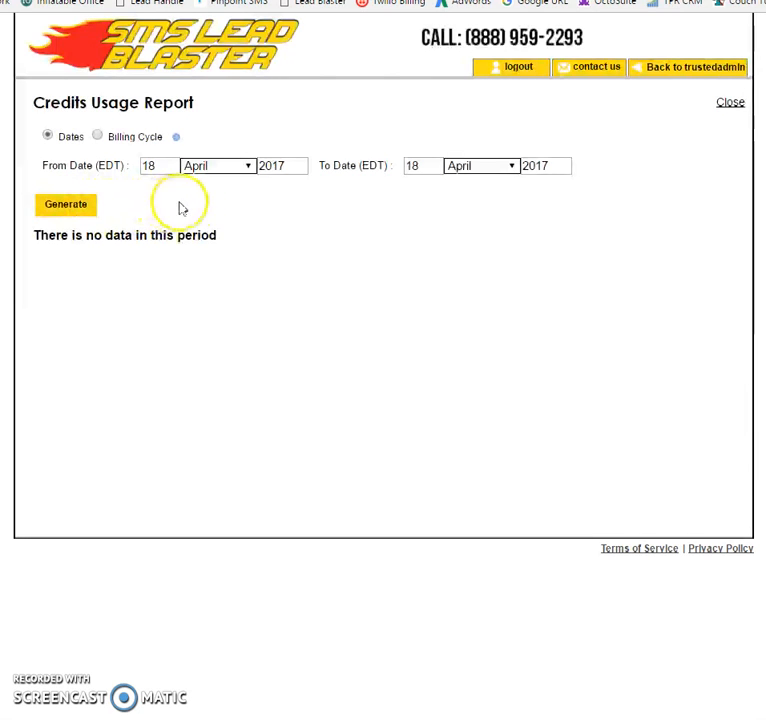
- Open the report's month selectors without changing them, close the report, and return to the Features tab
{"action": "left_click", "coordinate": [229, 165]}
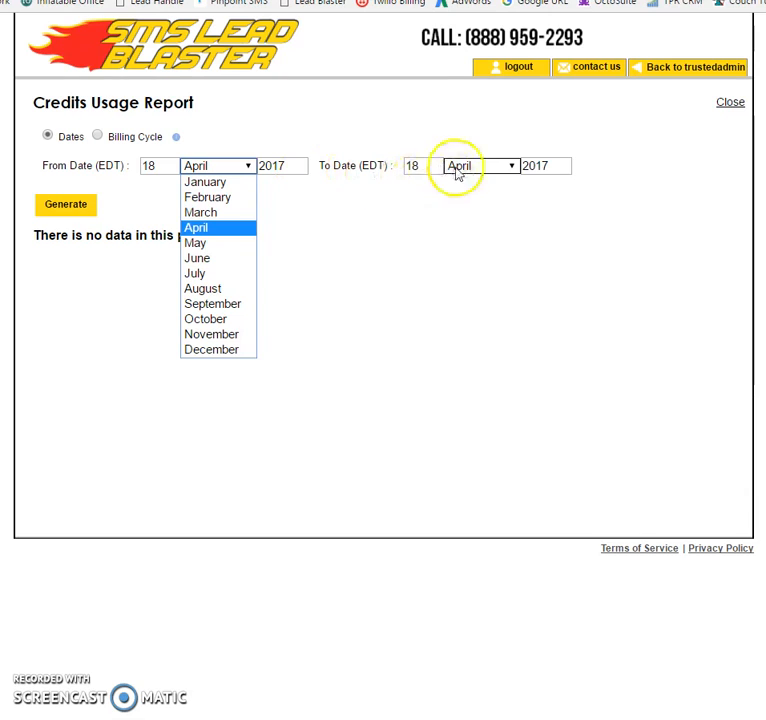
{"action": "left_click", "coordinate": [485, 170]}
{"action": "left_click", "coordinate": [567, 220]}
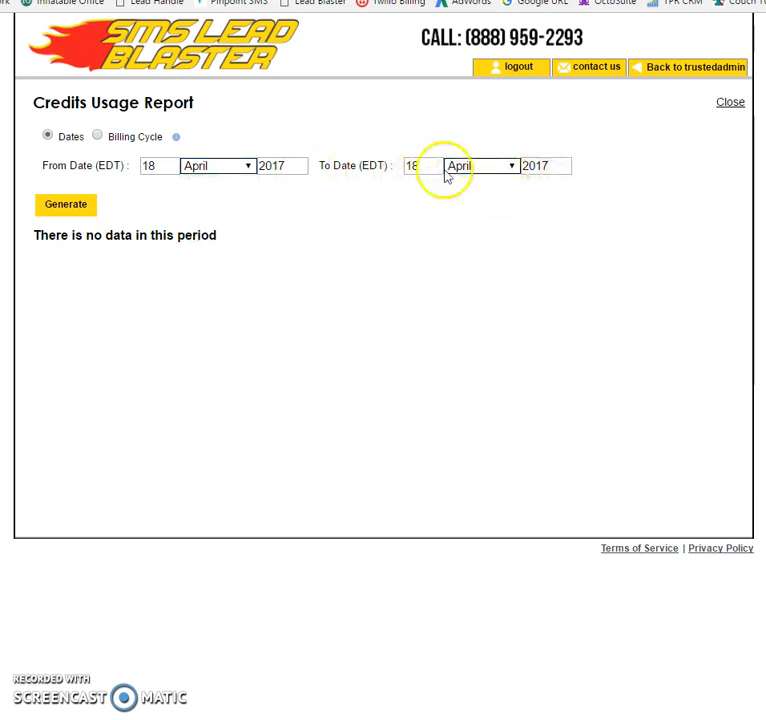
{"action": "left_click", "coordinate": [737, 113]}
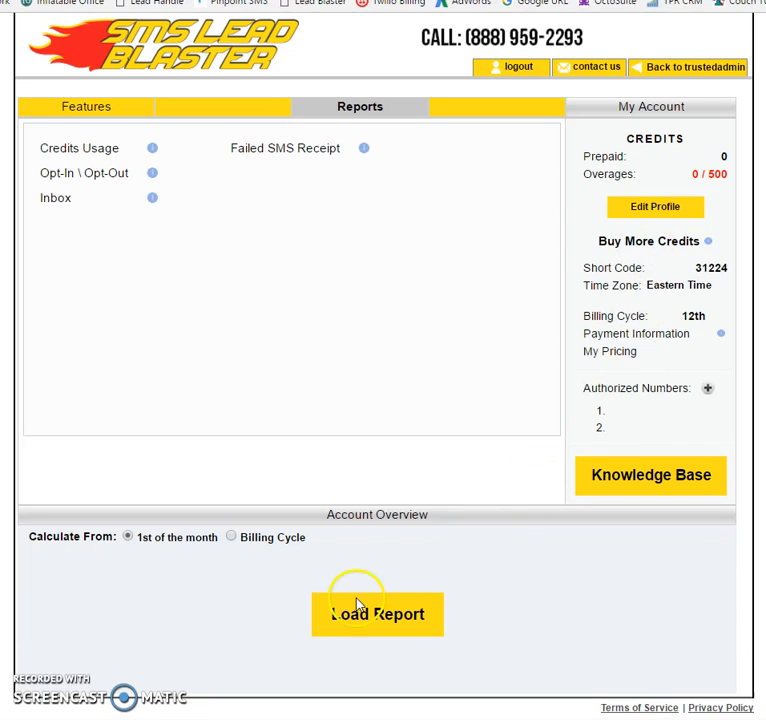
{"action": "left_click", "coordinate": [66, 104]}
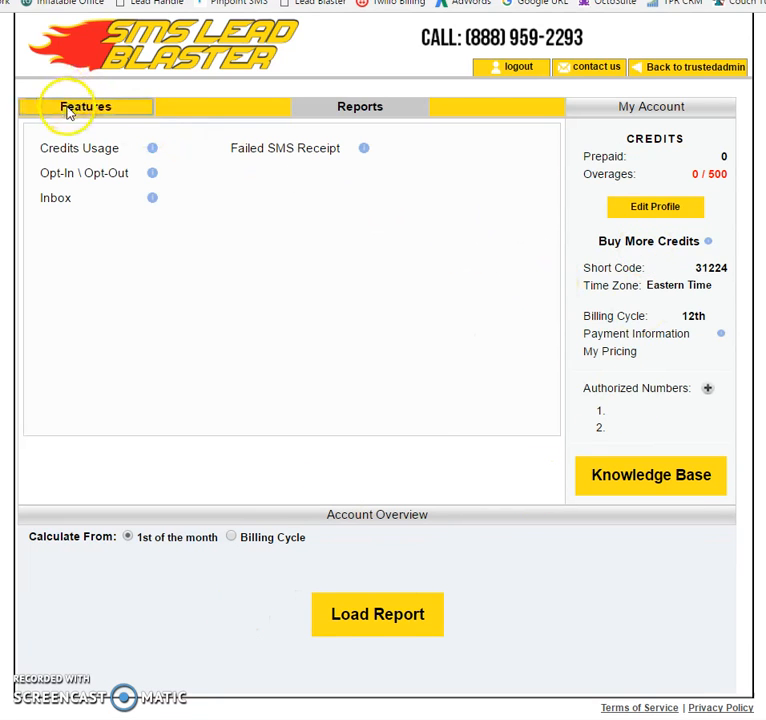